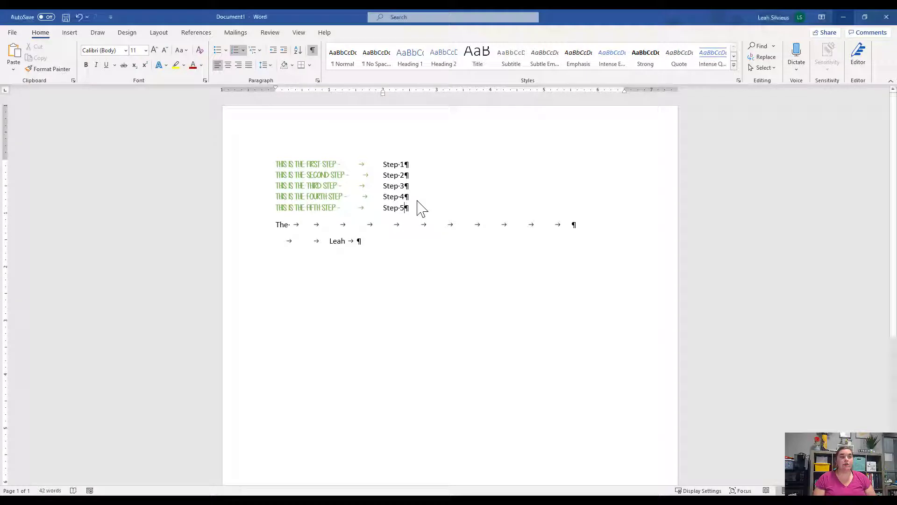
# Hide the formatting marks and start a new line below the last line of text
pyautogui.click(384, 240)
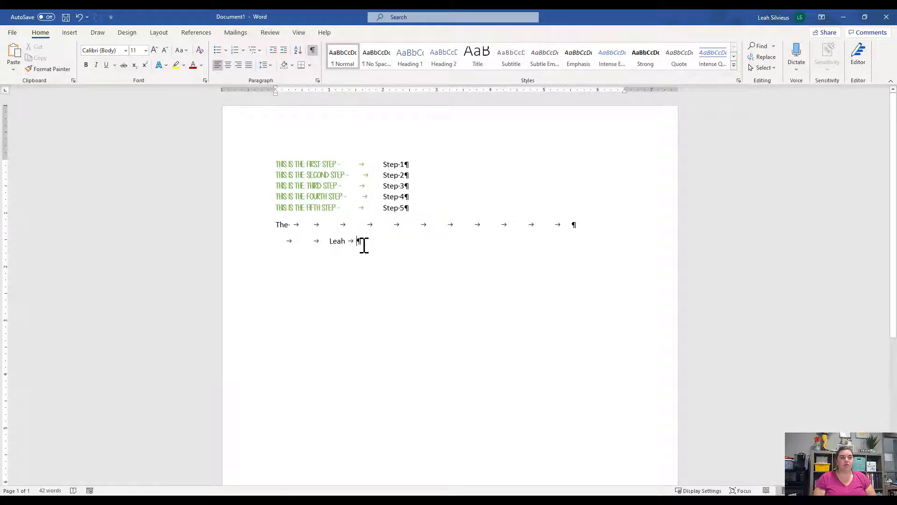
pyautogui.click(313, 51)
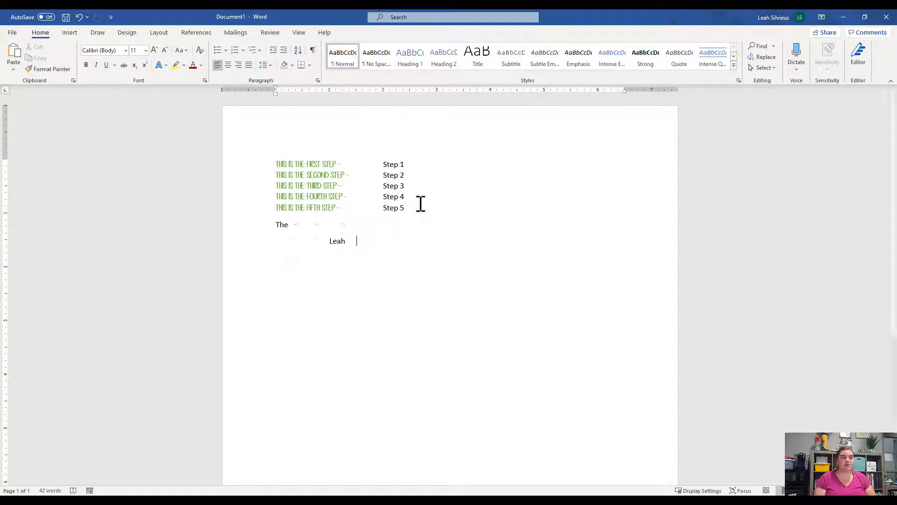
pyautogui.press('Return')
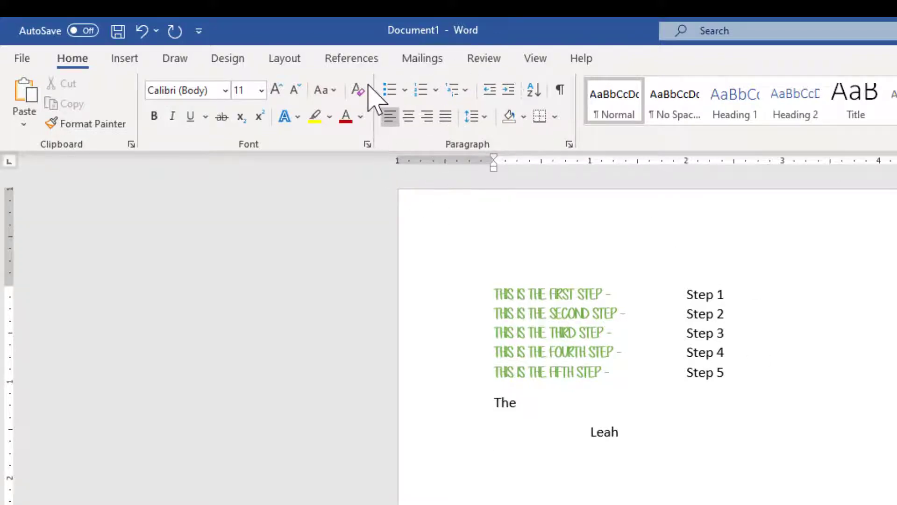
# Create a bulleted list with the entries List Item 1, List Item 2 and List Item 3, and end the list after the third entry
pyautogui.click(346, 80)
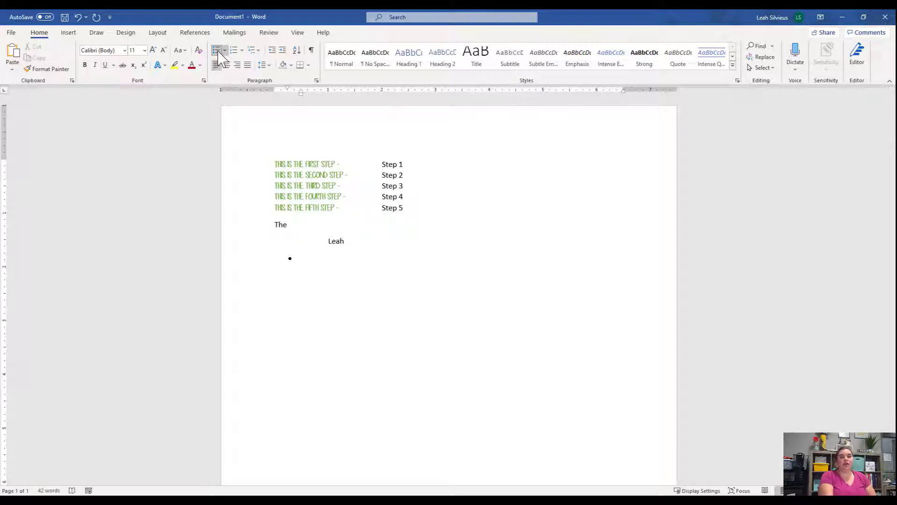
pyautogui.write('List Item 1 ')
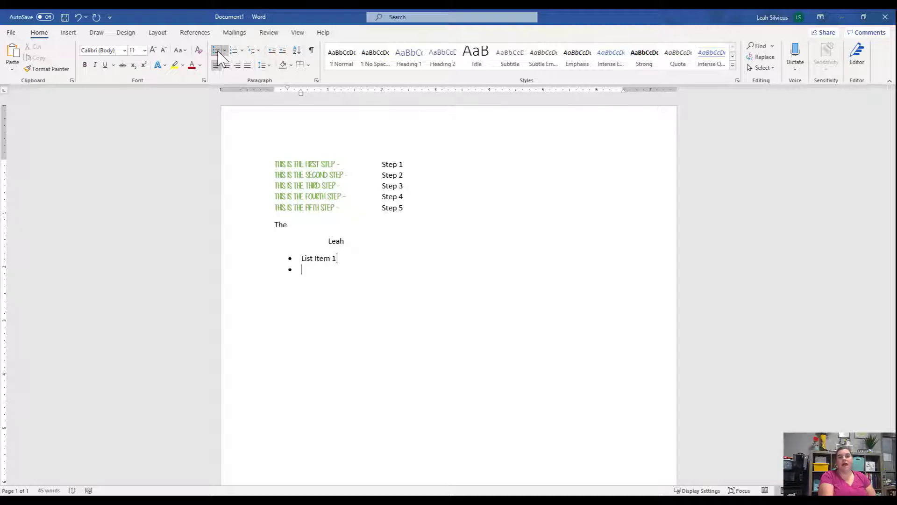
pyautogui.write('List Item 2')
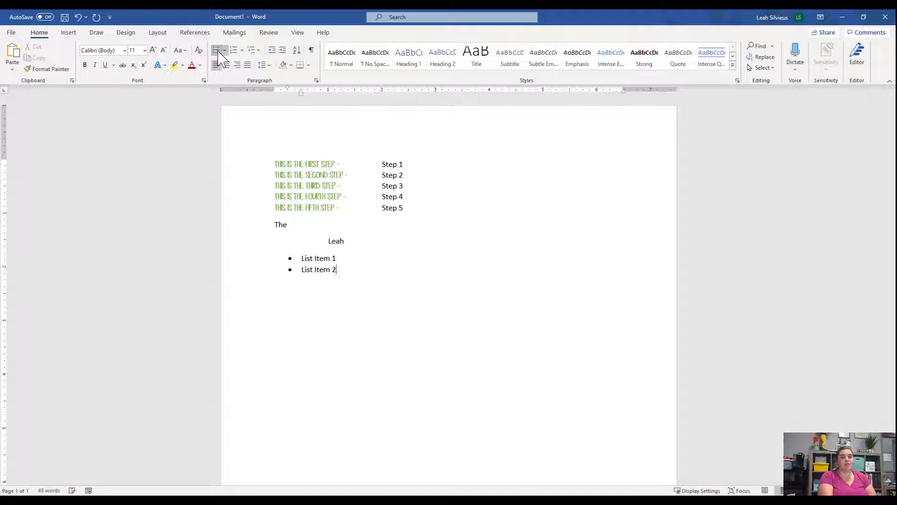
pyautogui.press('Return')
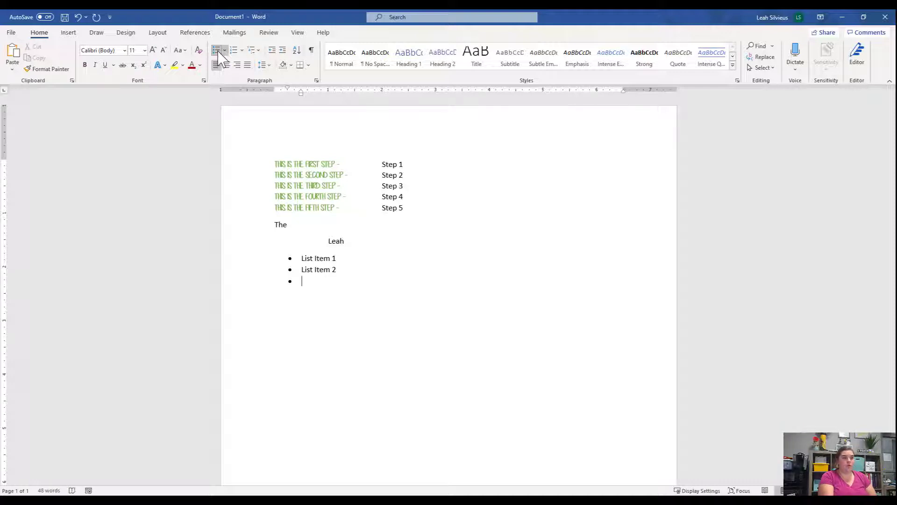
pyautogui.write('List Item 3')
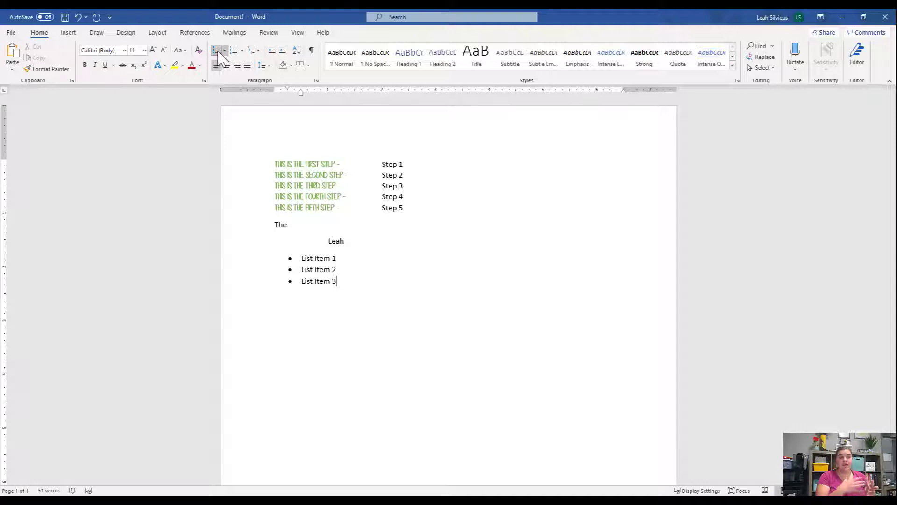
pyautogui.press('Return')
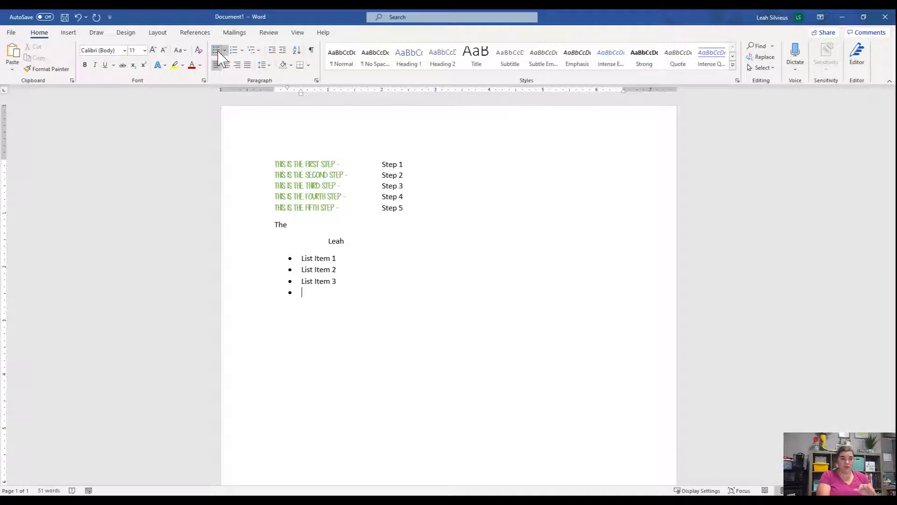
pyautogui.click(217, 50)
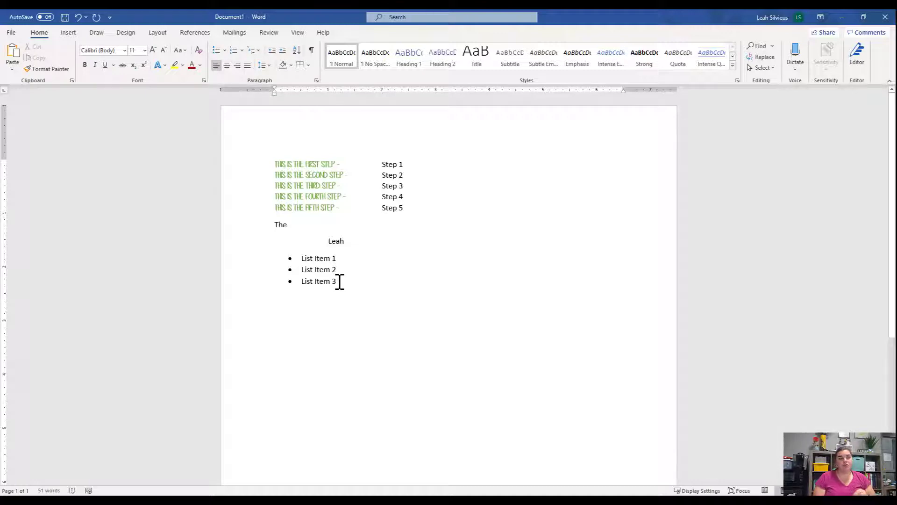
# Select only the bullets of the new list and set their font color to blue
pyautogui.keyDown('alt'); pyautogui.click(293, 190); pyautogui.keyUp('alt')
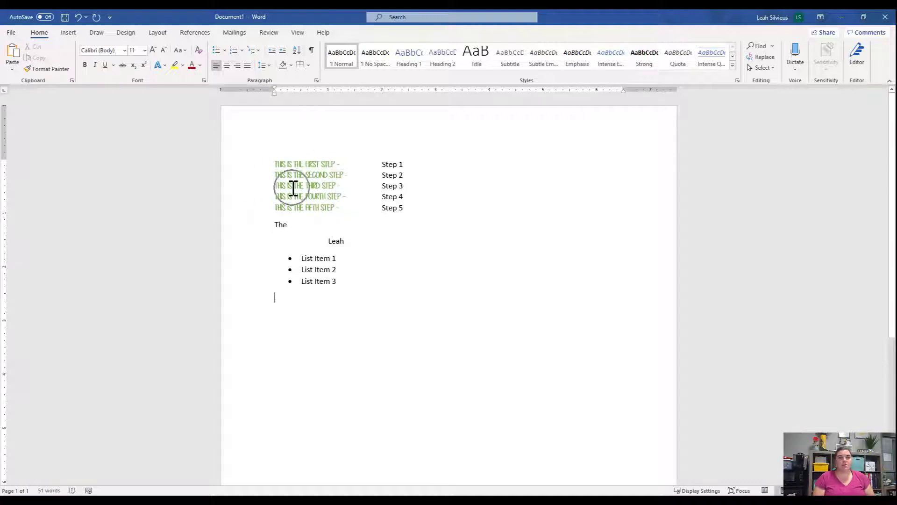
pyautogui.tripleClick(293, 189)
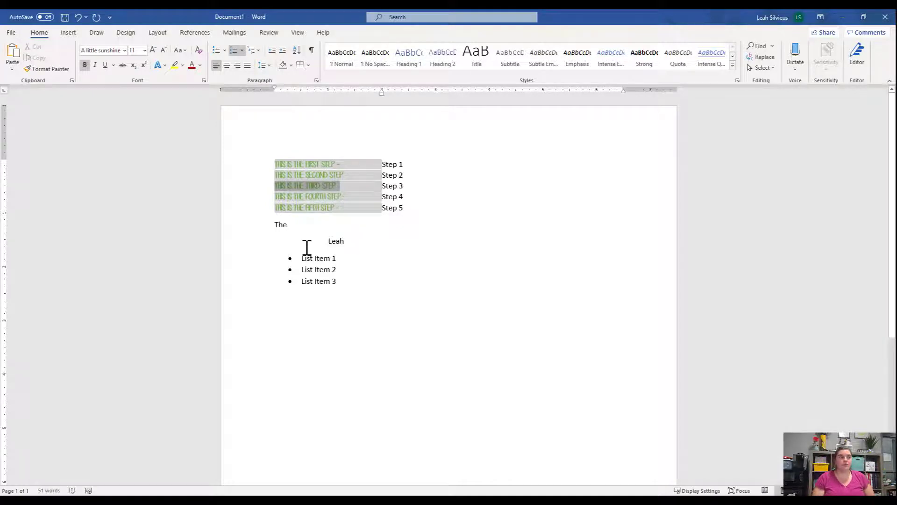
pyautogui.click(290, 271)
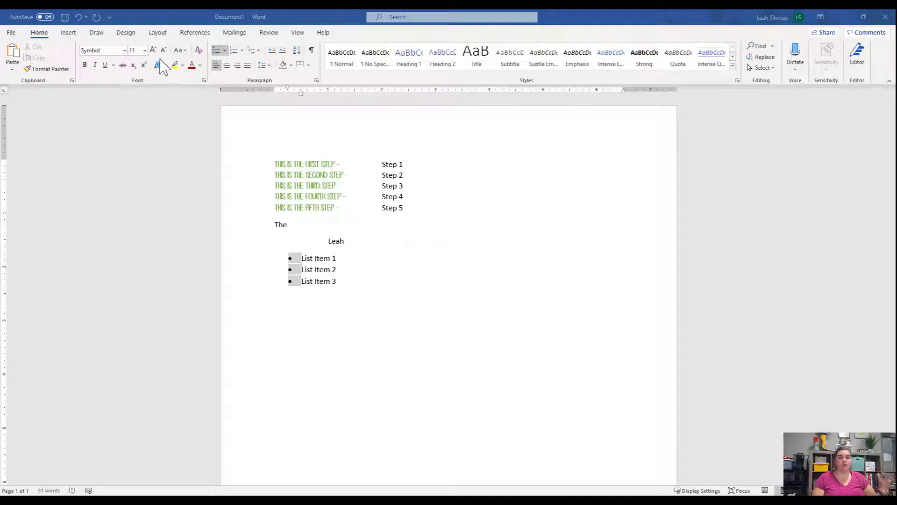
pyautogui.click(200, 65)
pyautogui.click(225, 107)
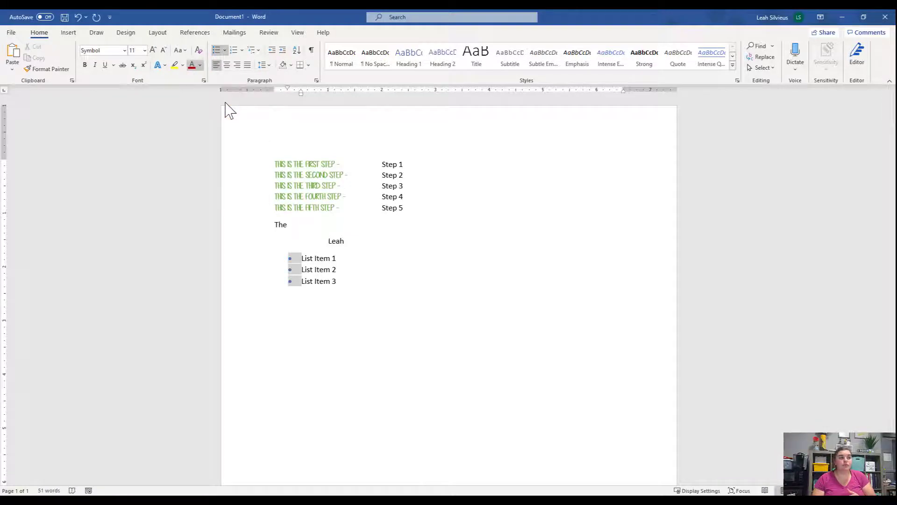
# Enlarge the bullets of the three-item list to font size 18
pyautogui.click(294, 269)
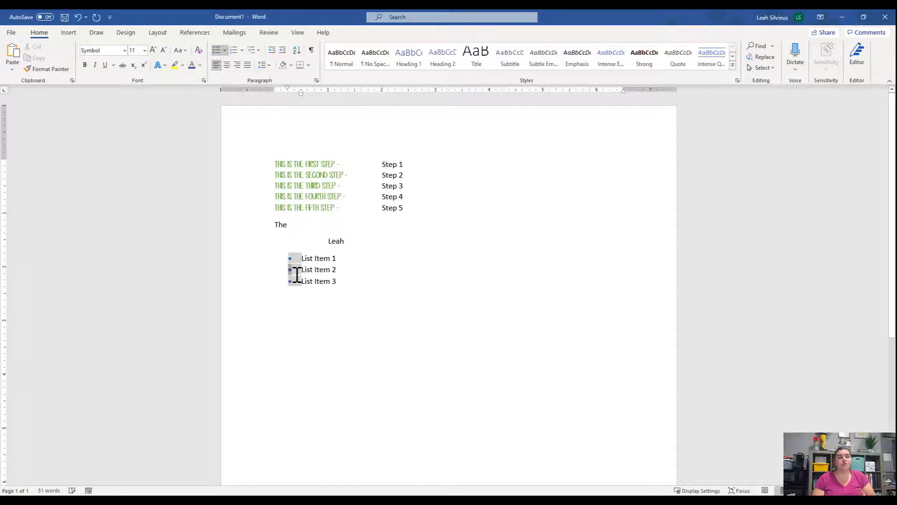
pyautogui.click(153, 50)
pyautogui.click(153, 50)
pyautogui.click(153, 50)
pyautogui.click(153, 50)
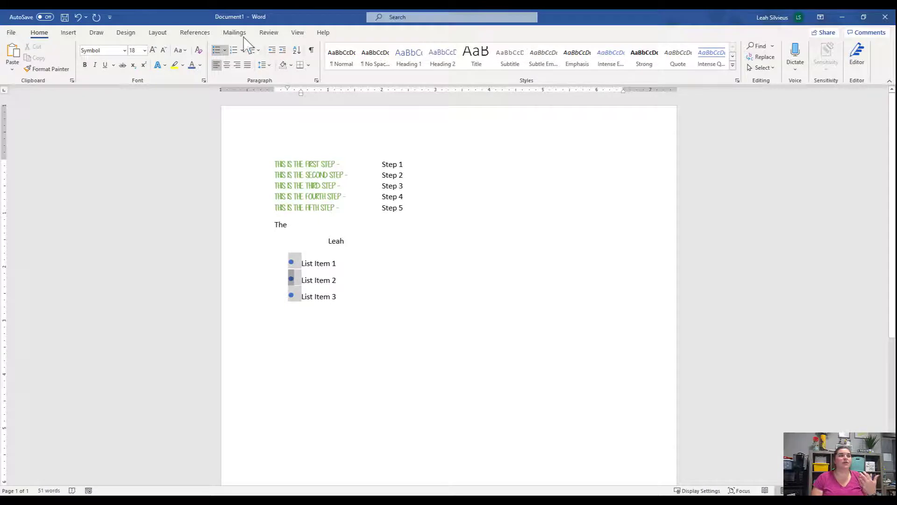
# Start defining a new bullet for the list and open the symbol selection for its character
pyautogui.click(225, 50)
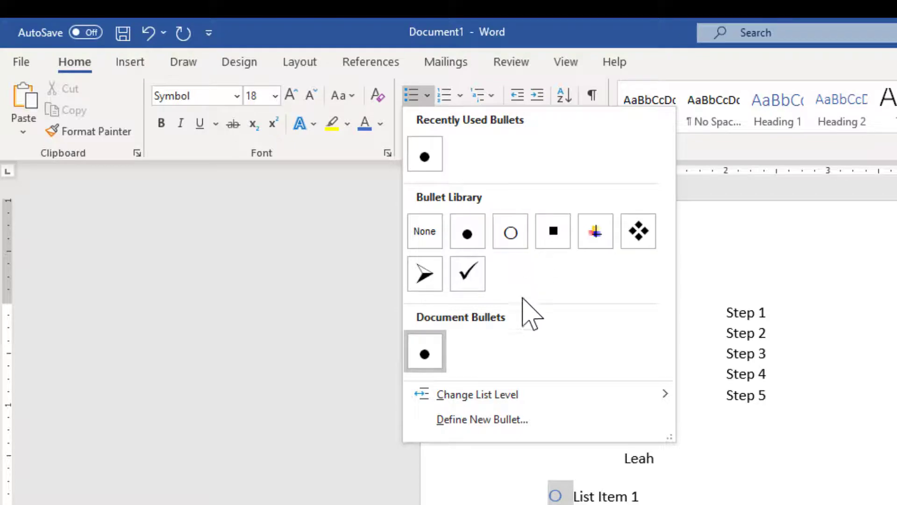
pyautogui.click(484, 423)
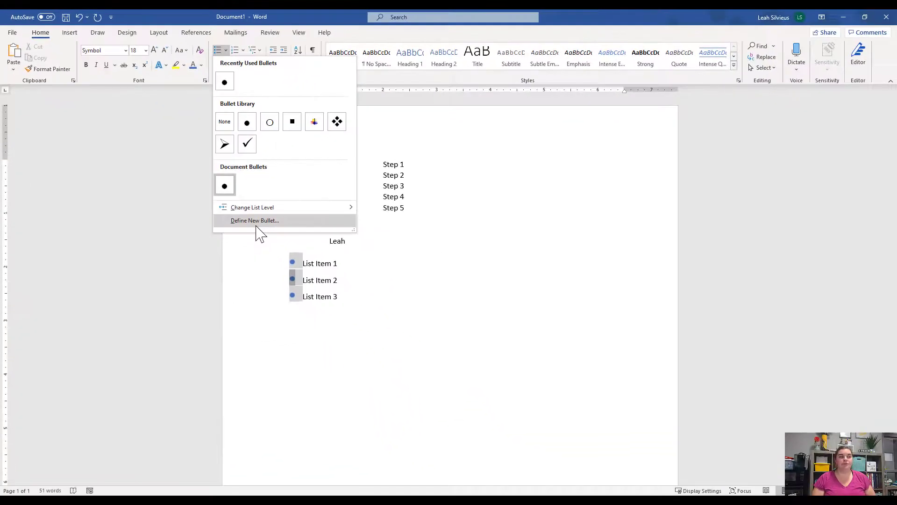
pyautogui.click(257, 227)
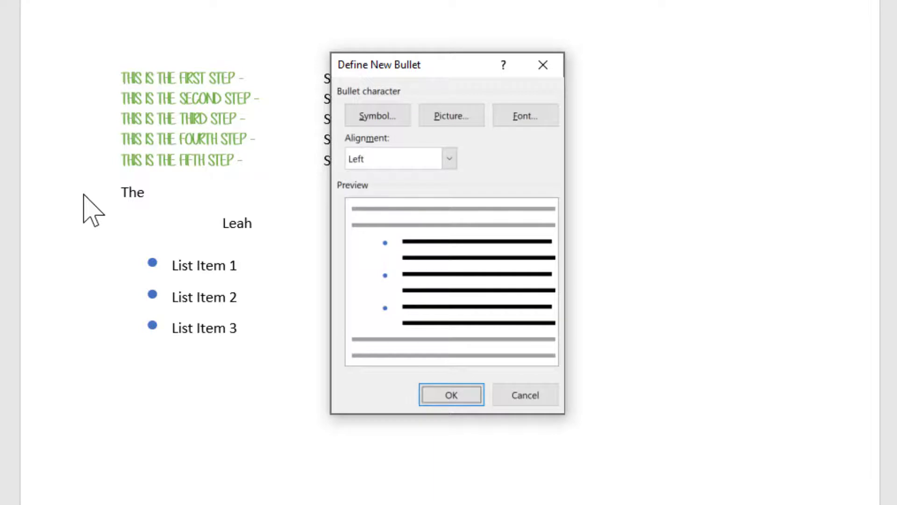
pyautogui.click(382, 119)
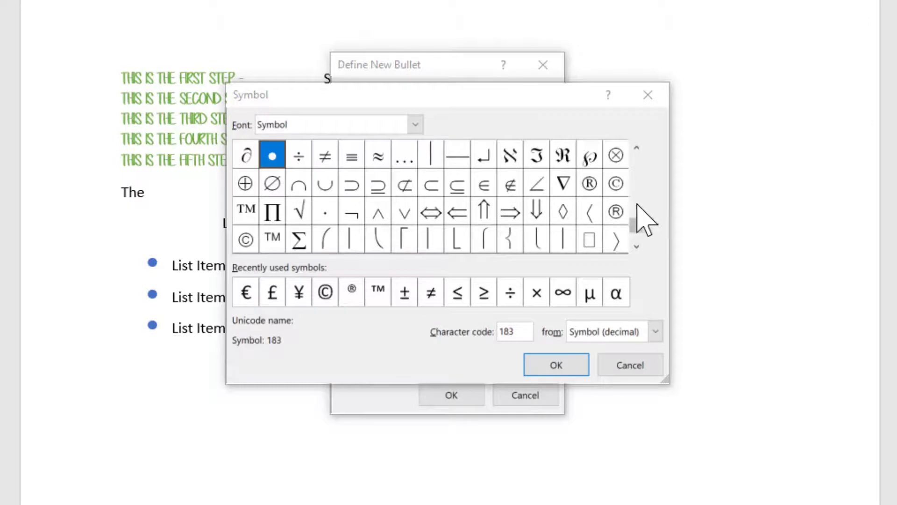
# Look through the available characters of the Symbol font for a possible bullet
pyautogui.moveTo(640, 218); pyautogui.dragTo(639, 163)
pyautogui.click(638, 229)
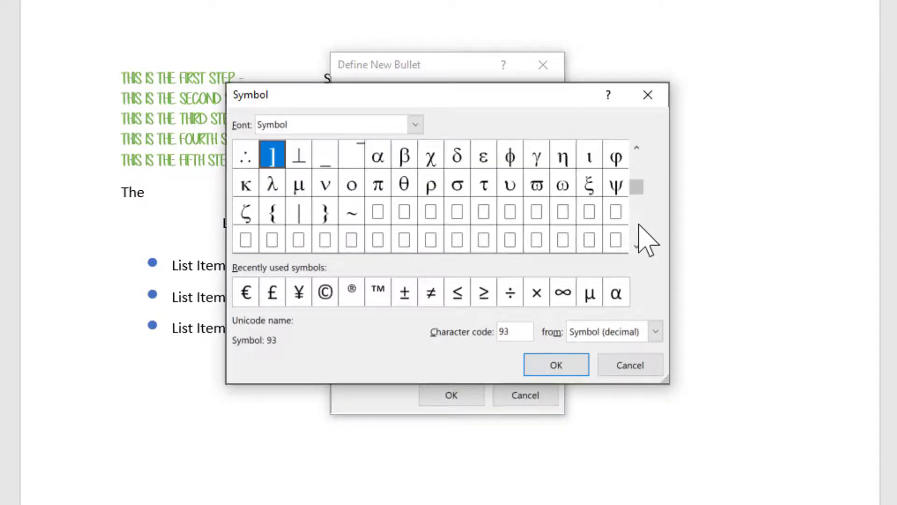
pyautogui.click(637, 229)
pyautogui.click(637, 236)
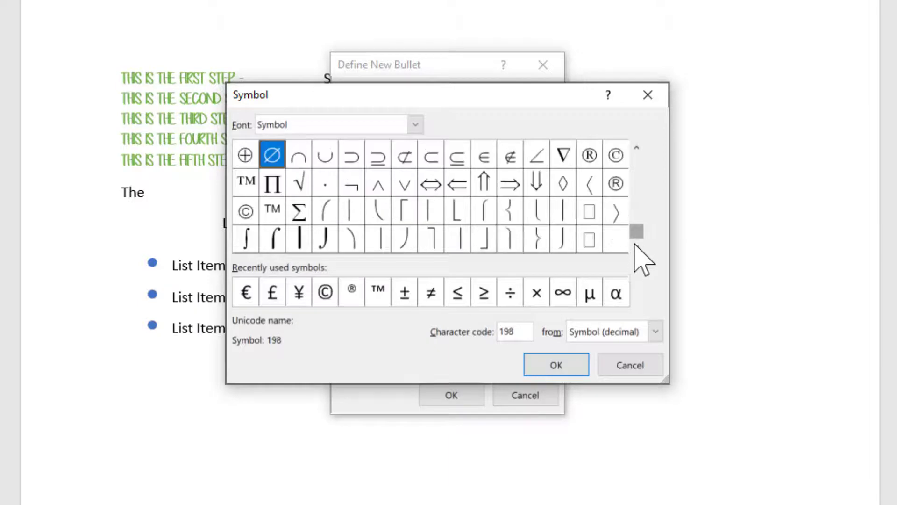
pyautogui.click(640, 200)
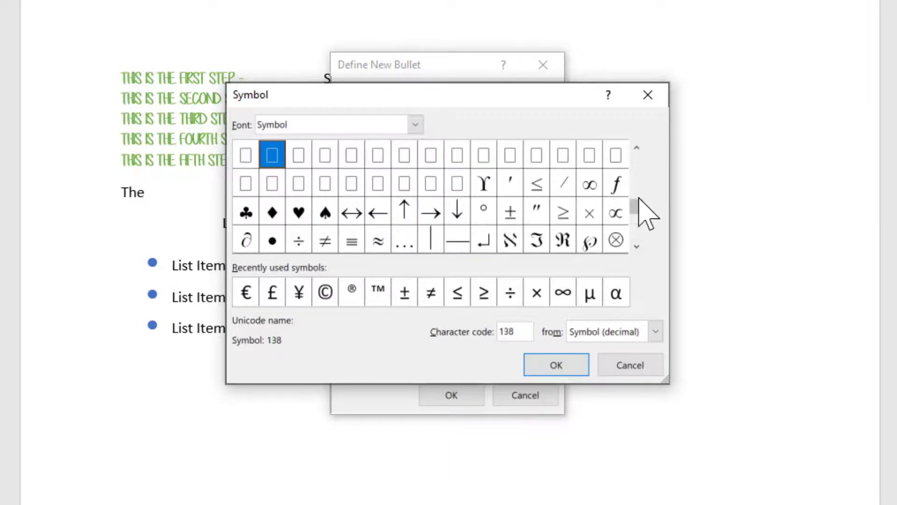
pyautogui.click(641, 170)
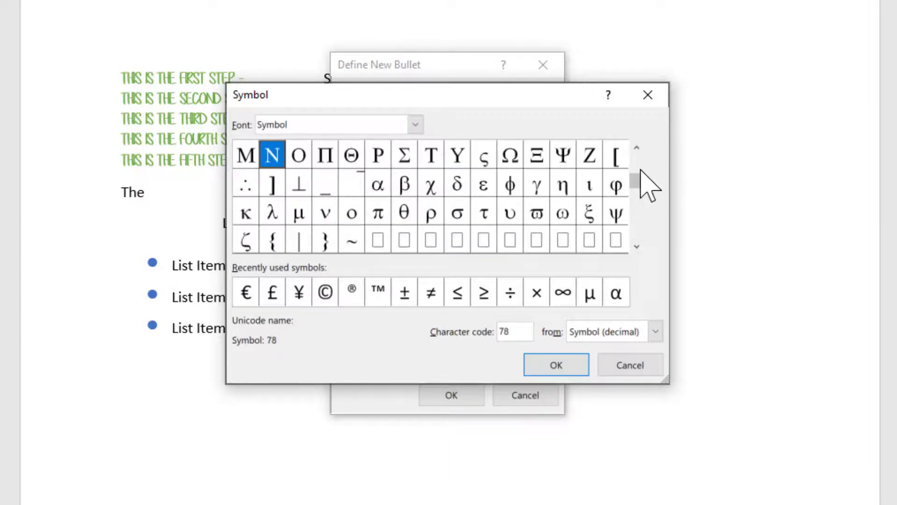
pyautogui.click(637, 165)
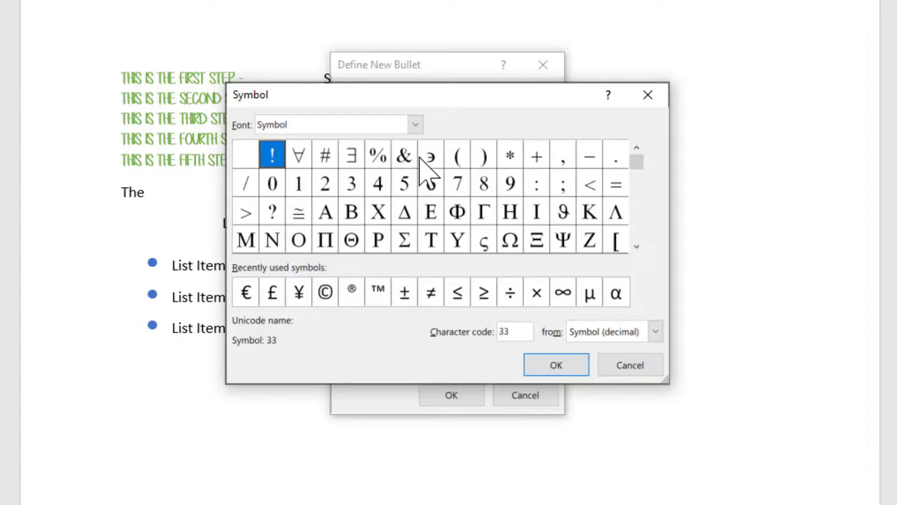
# Switch the font of the displayed bullet symbols to Wingdings
pyautogui.click(415, 124)
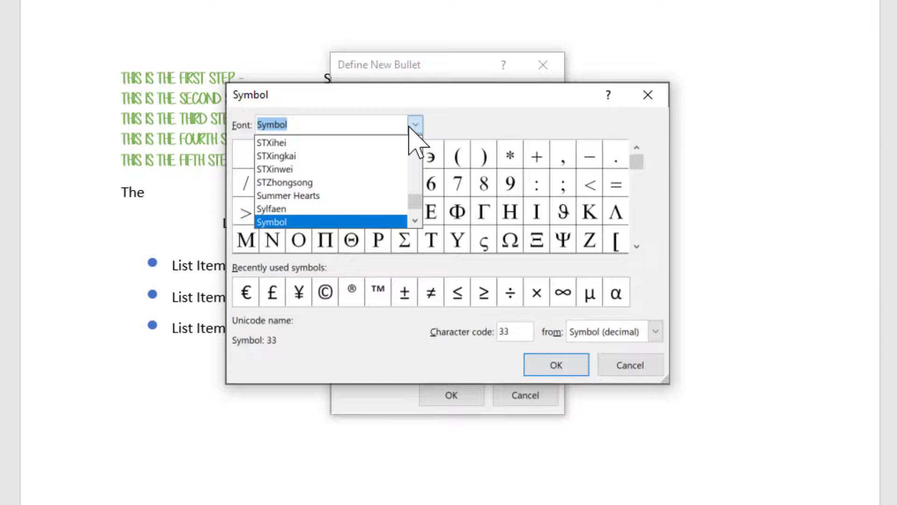
pyautogui.scroll(-6, 395, 176)
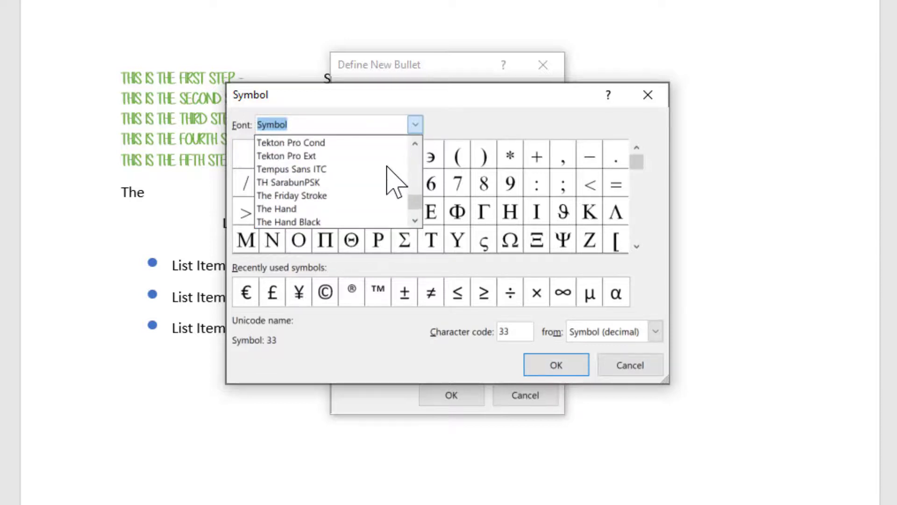
pyautogui.scroll(-3, 394, 176)
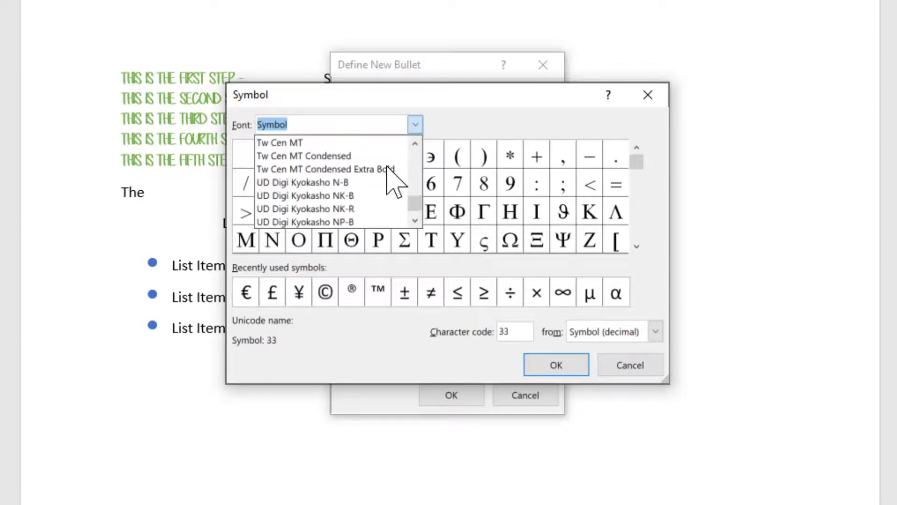
pyautogui.scroll(-10, 387, 169)
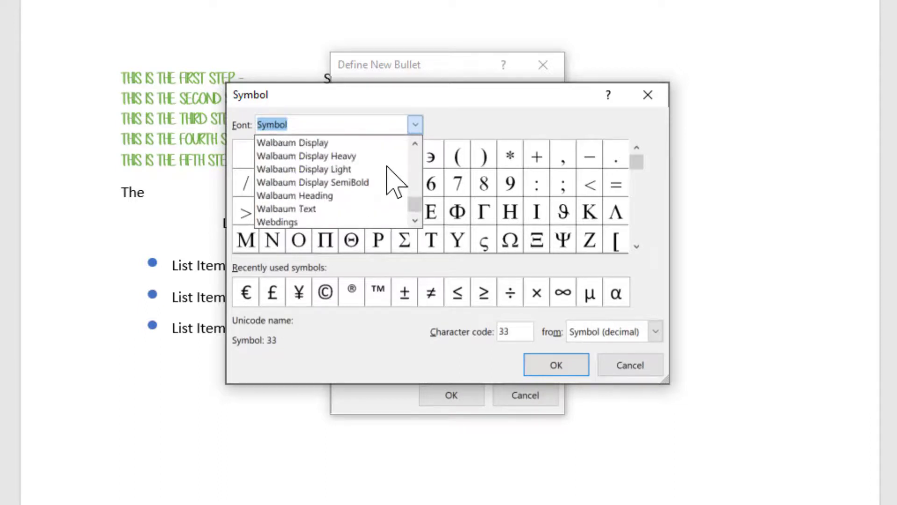
pyautogui.scroll(-3, 388, 168)
pyautogui.scroll(1, 350, 161)
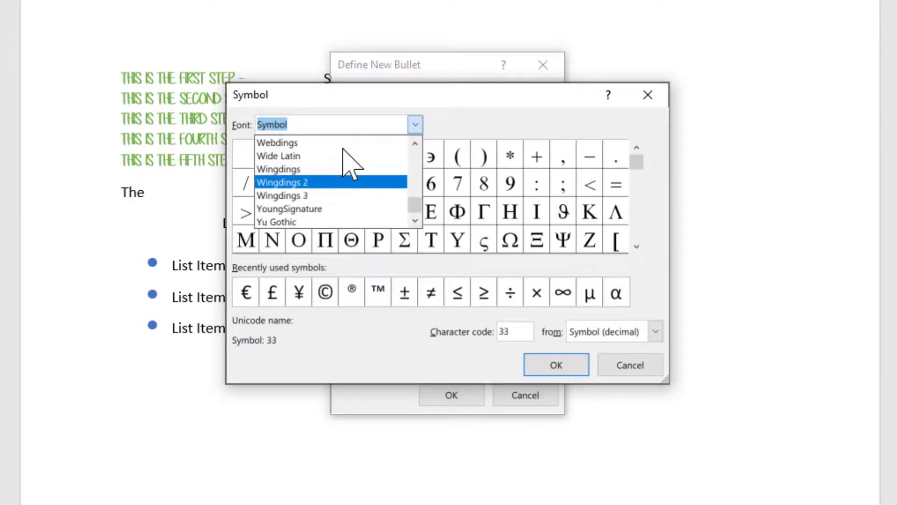
pyautogui.click(301, 169)
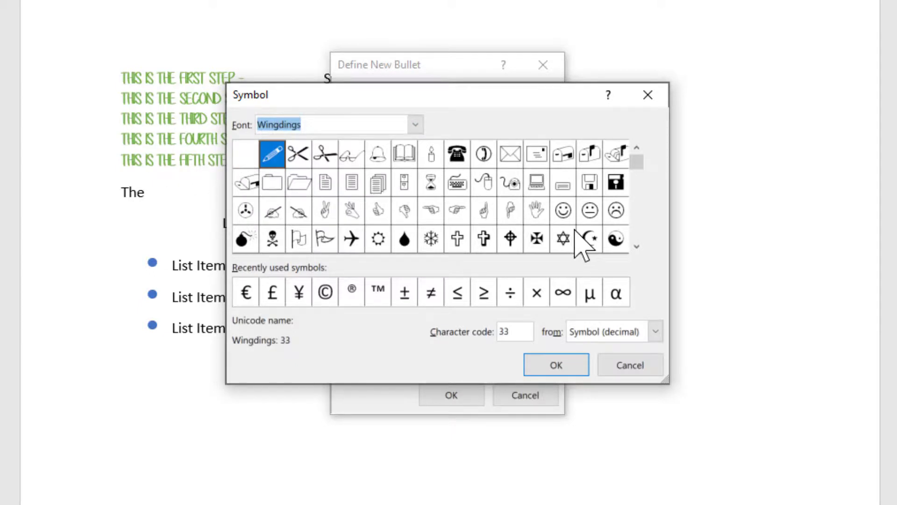
# Look through the whole set of Wingdings characters for a possible bullet
pyautogui.click(637, 247)
pyautogui.click(637, 247)
pyautogui.click(636, 247)
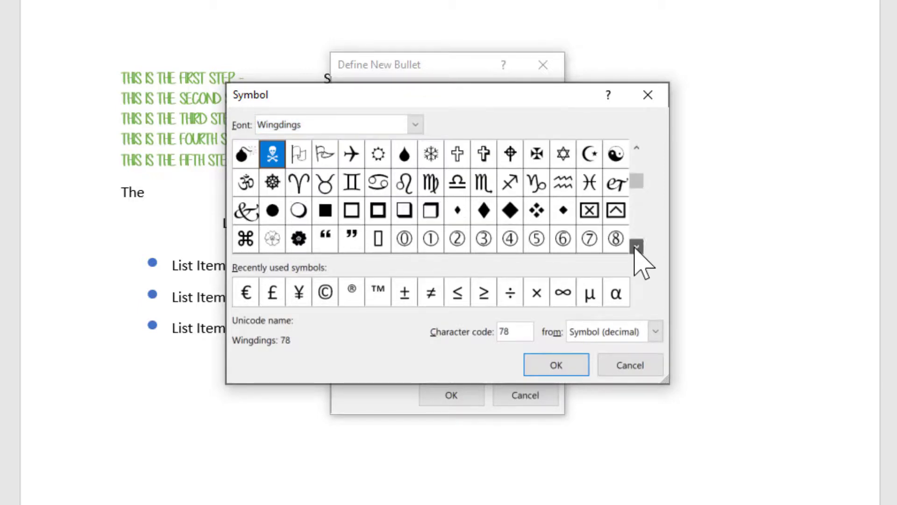
pyautogui.click(636, 247)
pyautogui.click(636, 247)
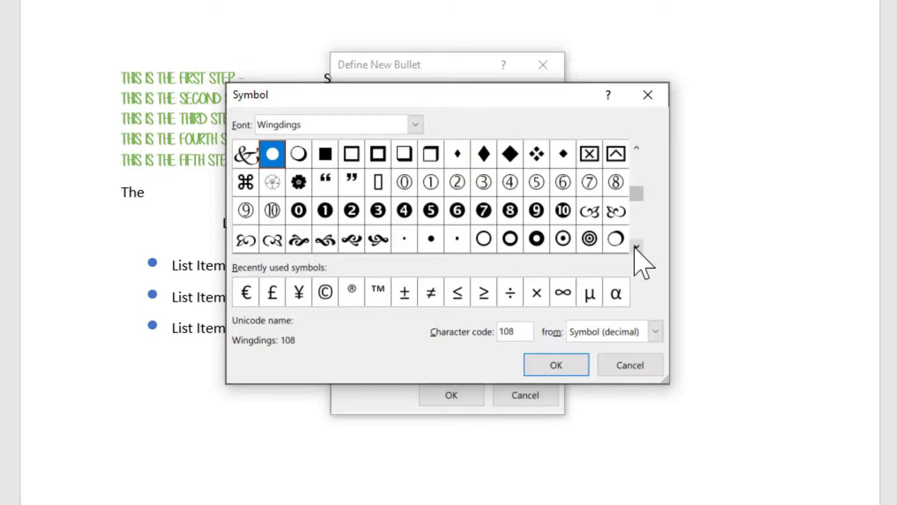
pyautogui.click(637, 247)
pyautogui.click(637, 247)
pyautogui.click(637, 247)
pyautogui.click(637, 247)
pyautogui.click(637, 247)
pyautogui.click(636, 247)
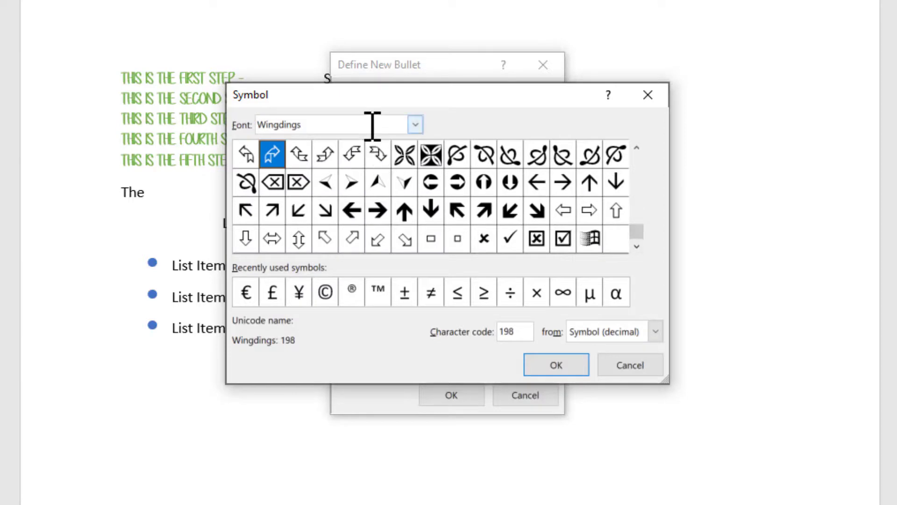
# Look through the Wingdings 2, Wingdings 3 and Webdings symbol sets for a possible bullet
pyautogui.click(415, 125)
pyautogui.click(391, 183)
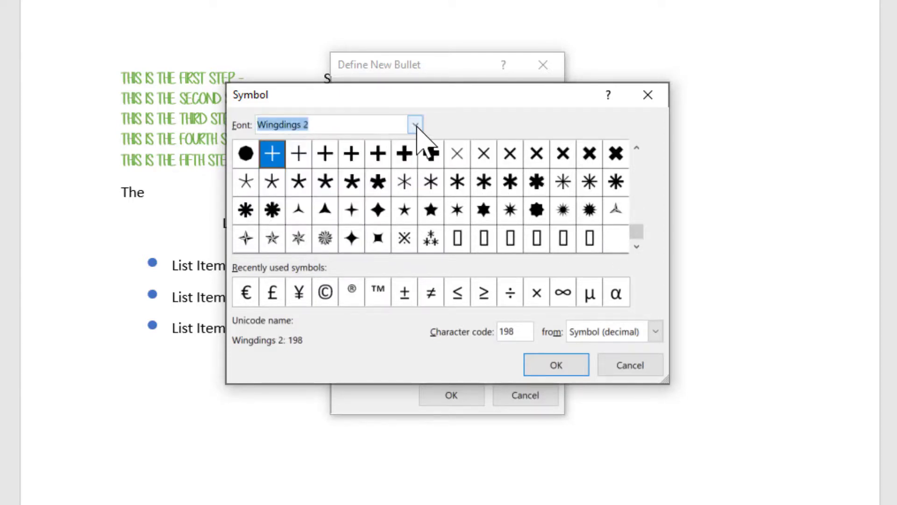
pyautogui.click(415, 125)
pyautogui.click(393, 192)
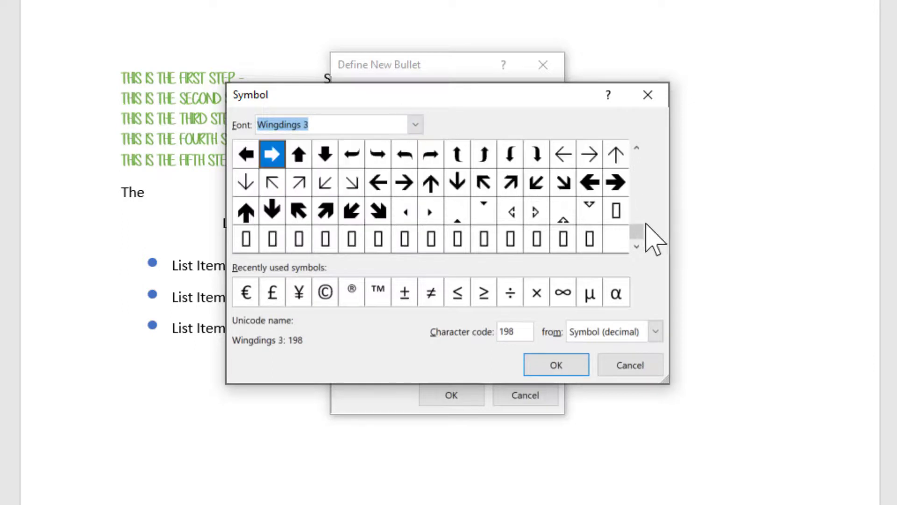
pyautogui.moveTo(641, 238); pyautogui.dragTo(639, 178)
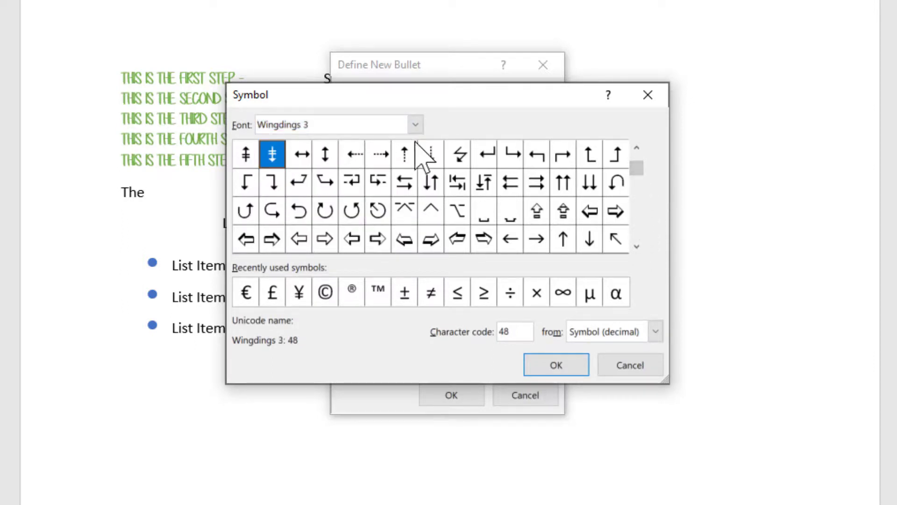
pyautogui.click(415, 125)
pyautogui.click(373, 142)
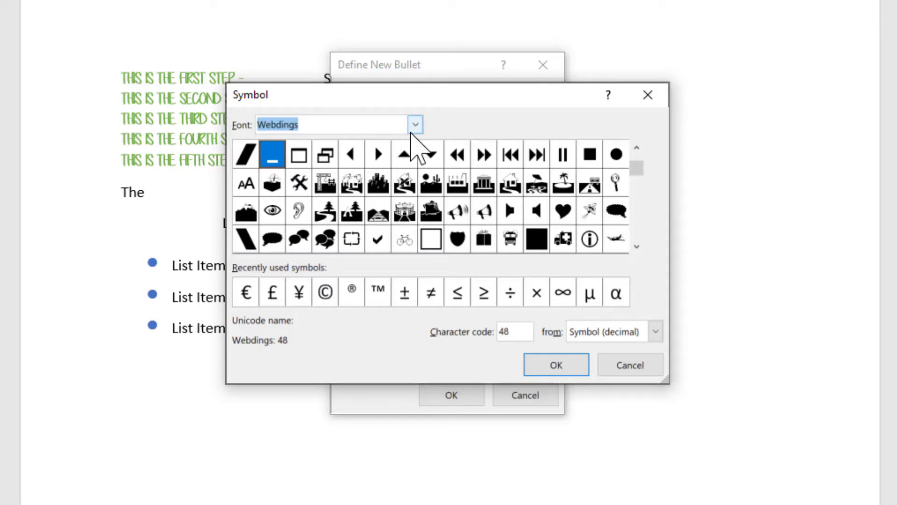
# Return to the Wingdings font and apply its hollow square, character code 111, as the list's new bullet
pyautogui.click(412, 131)
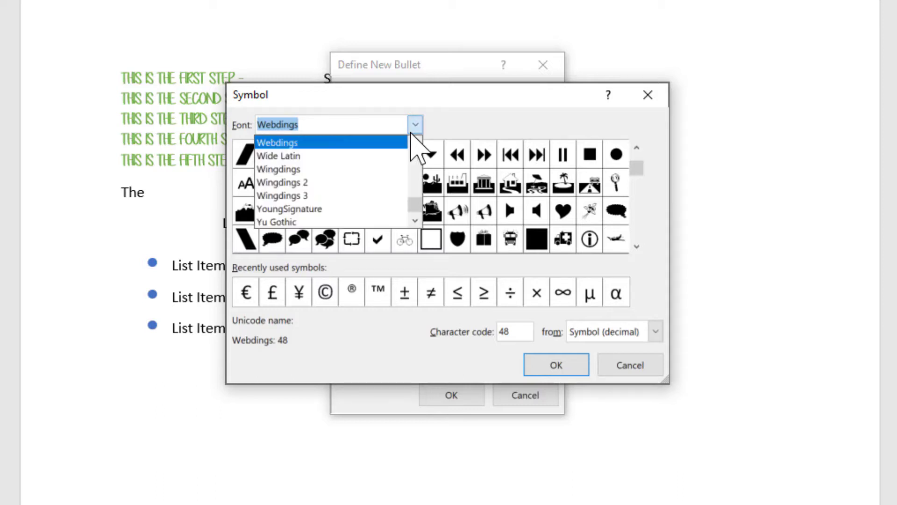
pyautogui.click(393, 171)
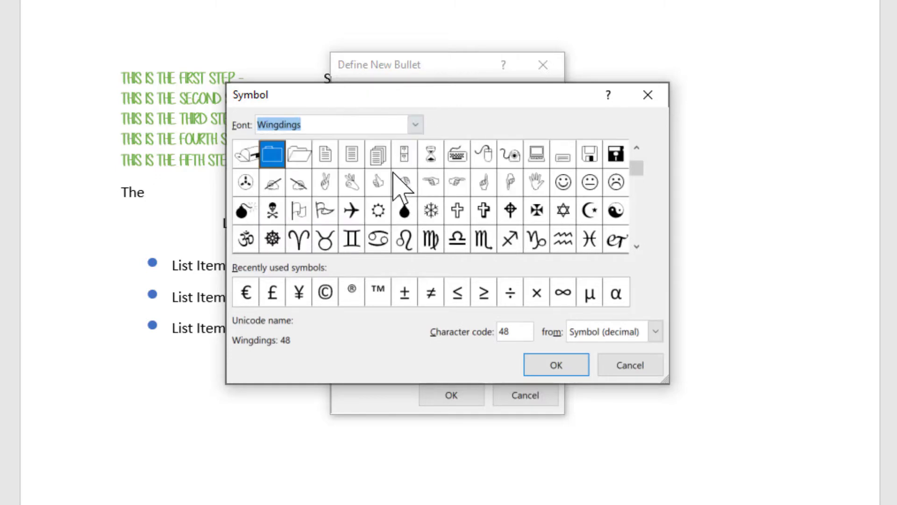
pyautogui.scroll(-1, 637, 243)
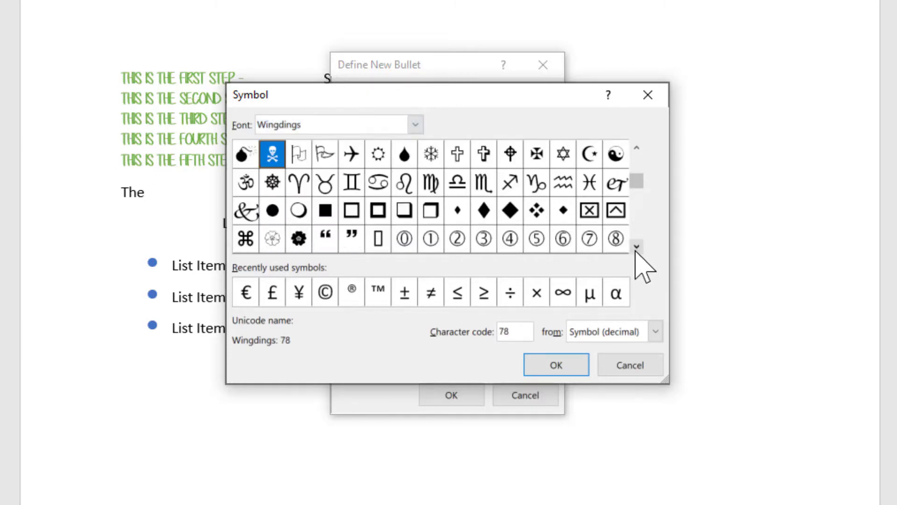
pyautogui.click(355, 216)
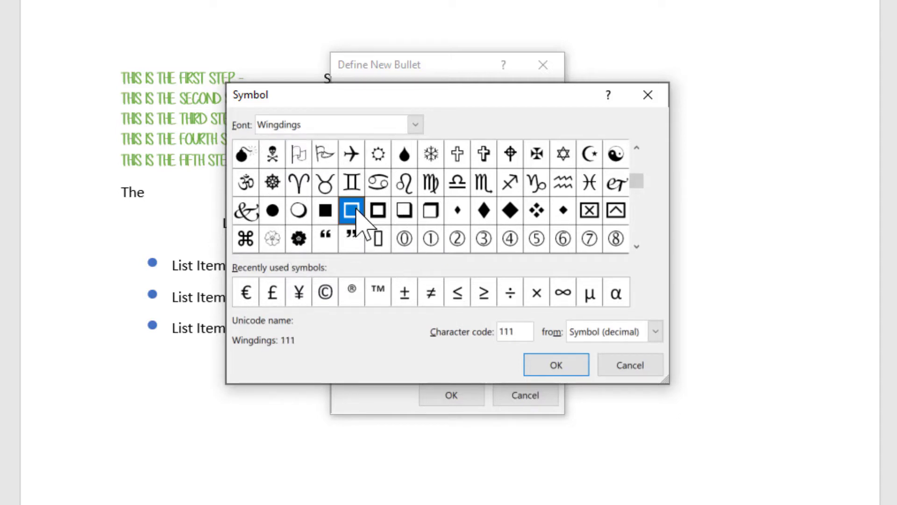
pyautogui.click(554, 369)
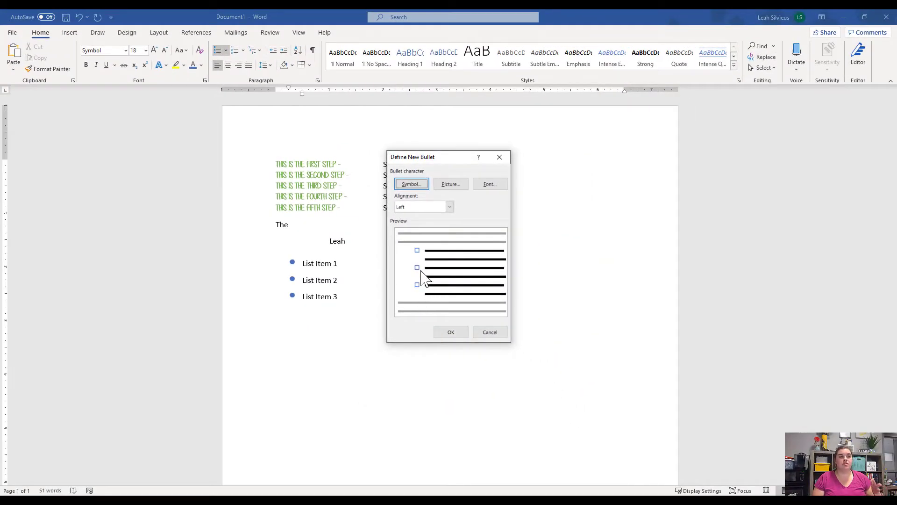
pyautogui.click(442, 333)
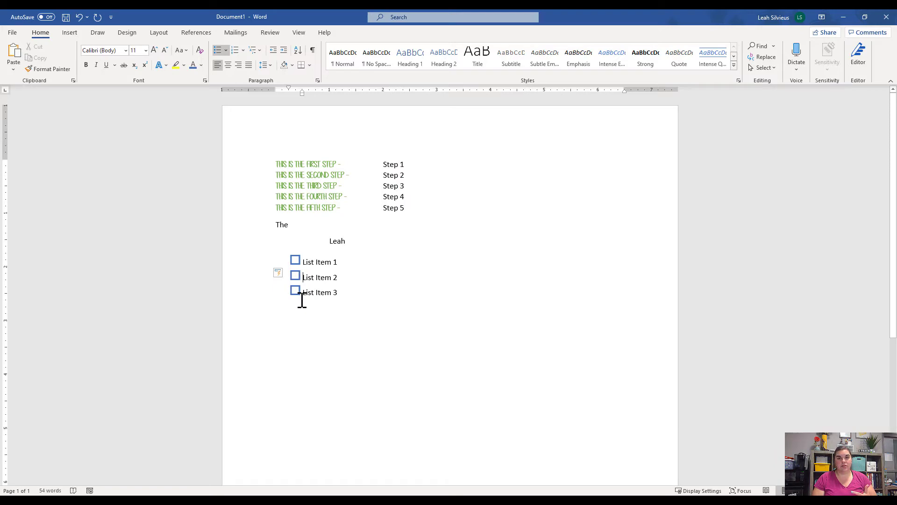